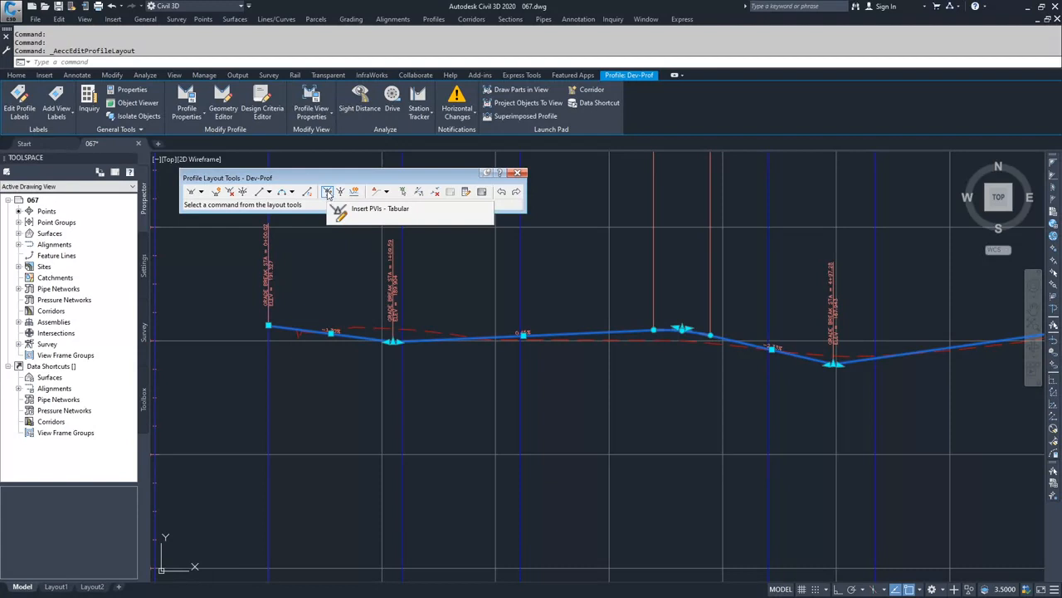
Insert a PVI in tabular form with a parabolic vertical curve at station 7+50, elevation 190 and curve length 50
left_click(328, 192)
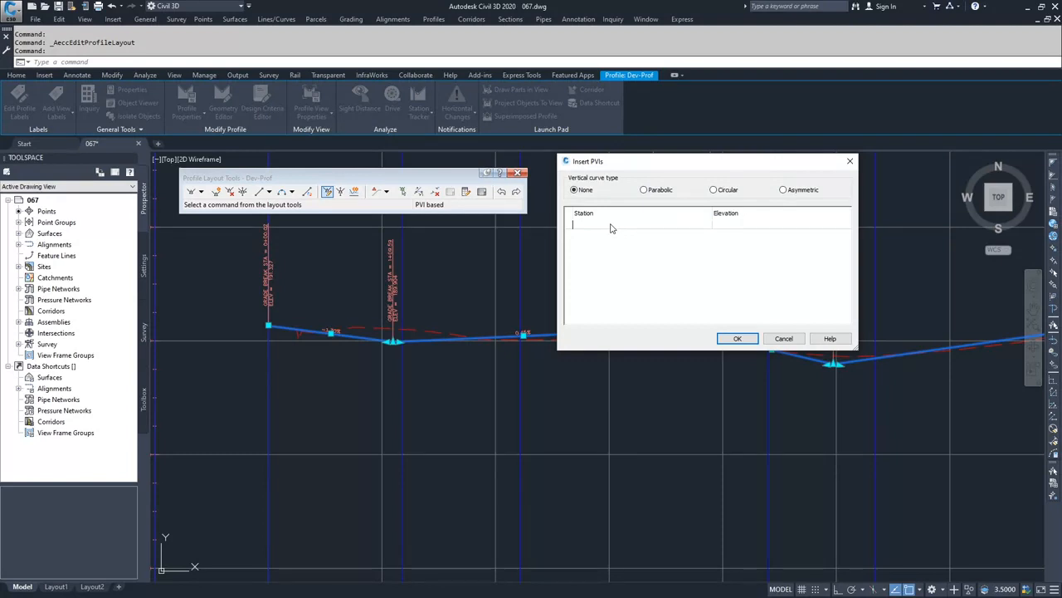
left_click(645, 191)
left_click(594, 228)
left_click(589, 226)
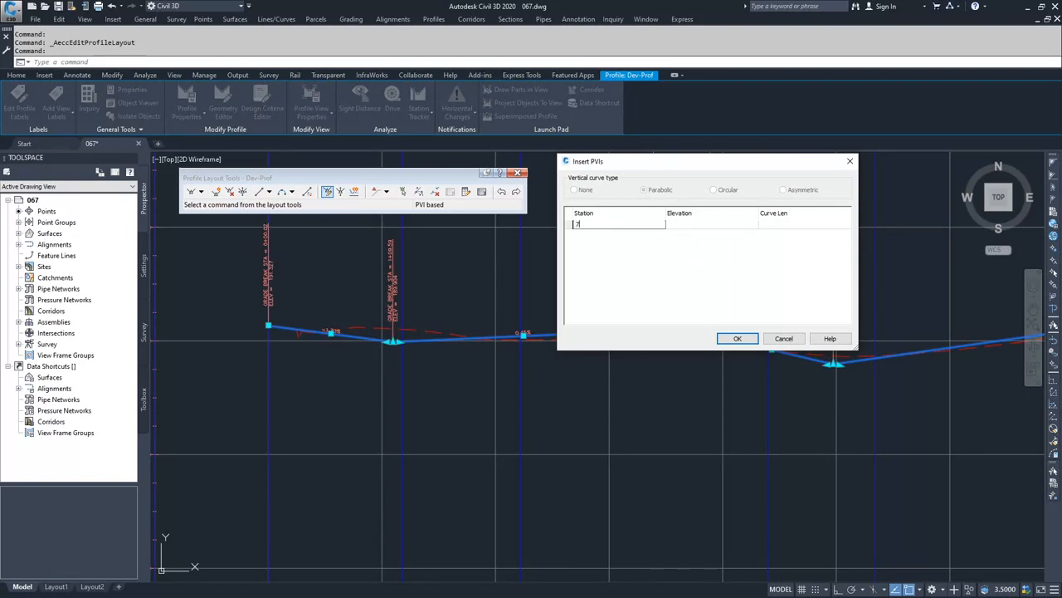
key("Tab")
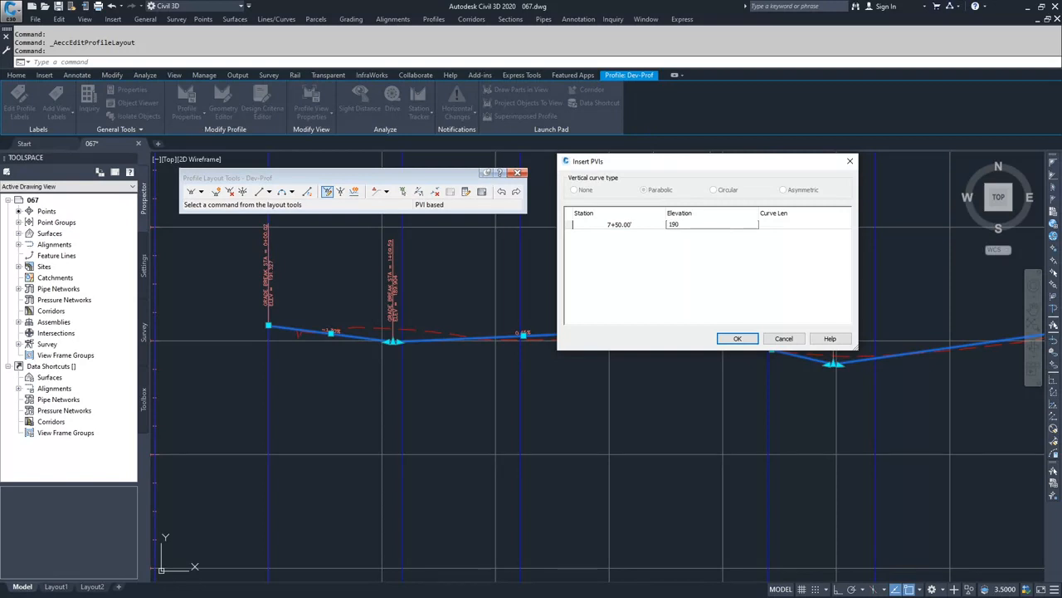
left_click(780, 226)
type("50")
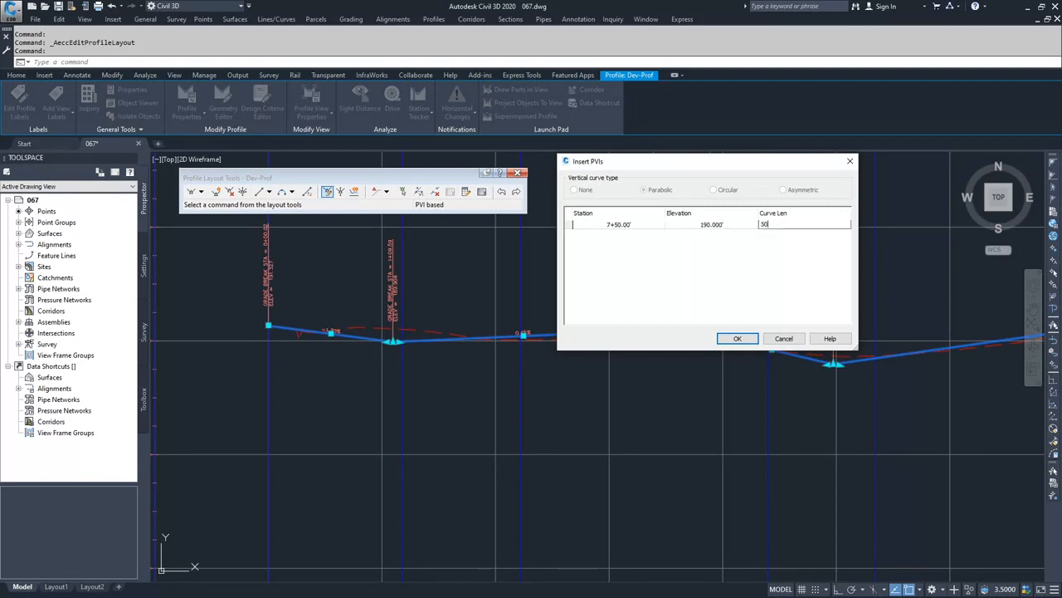
left_click(737, 338)
Examine the inserted vertical curve on the profile and its PVI label at station 7+50
middle_click_drag(803, 313, 320, 380)
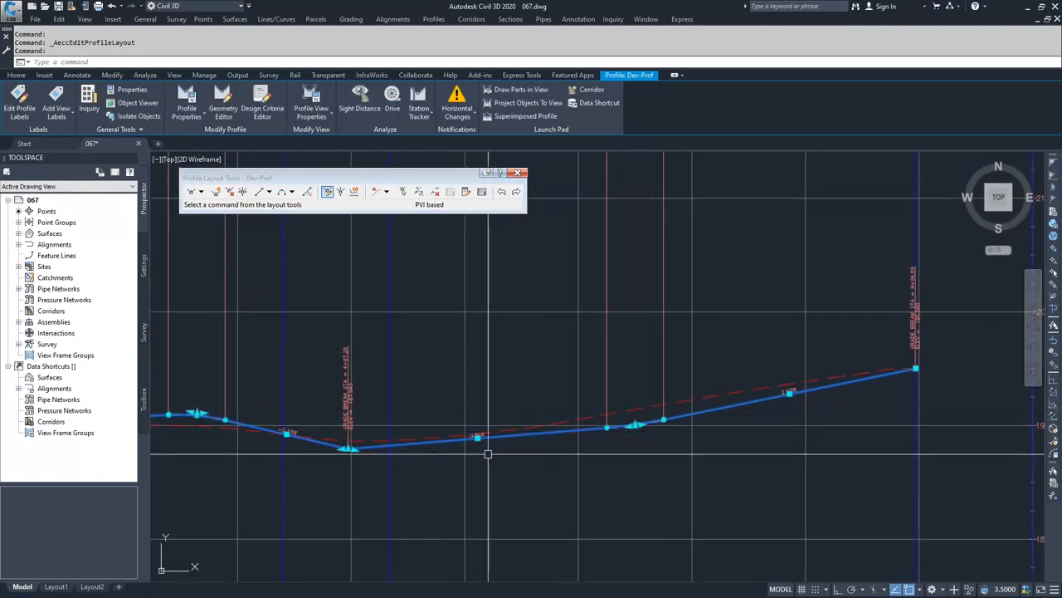
scroll(640, 424, "up", 4)
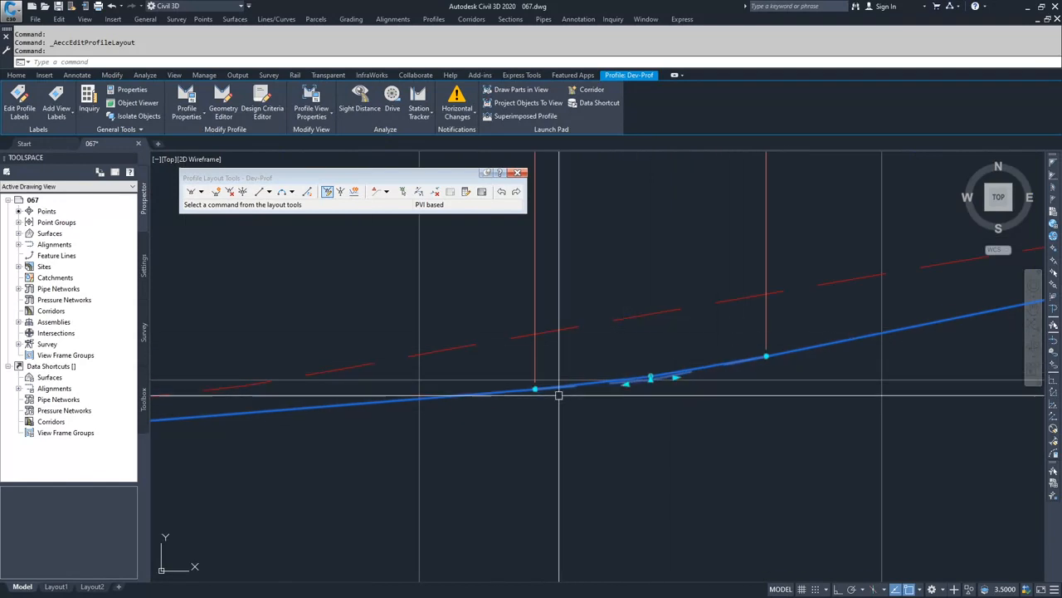
scroll(533, 419, "down", 4)
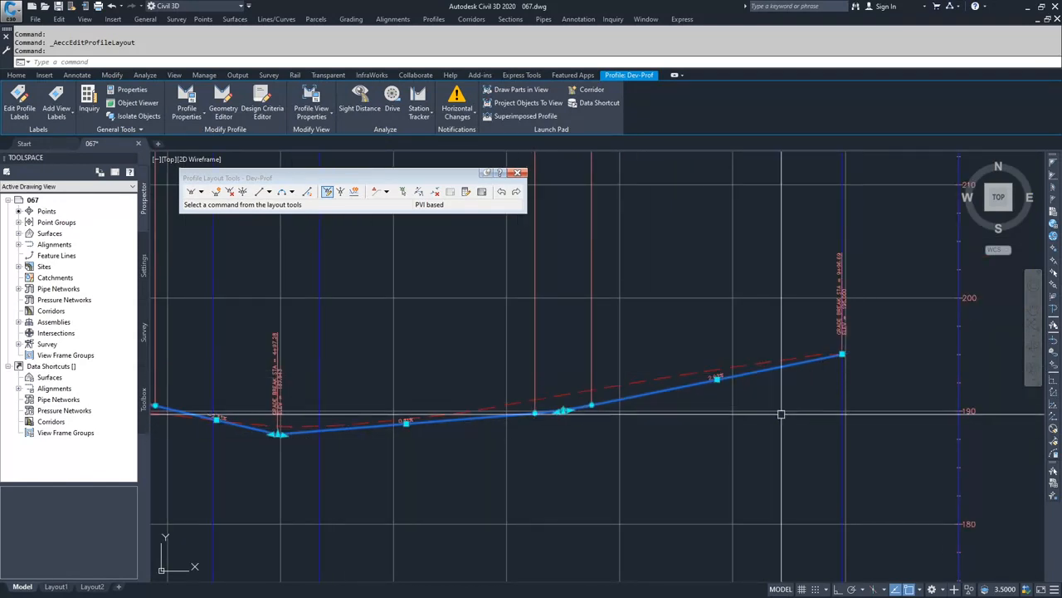
scroll(608, 399, "down", 2)
scroll(598, 235, "up", 8)
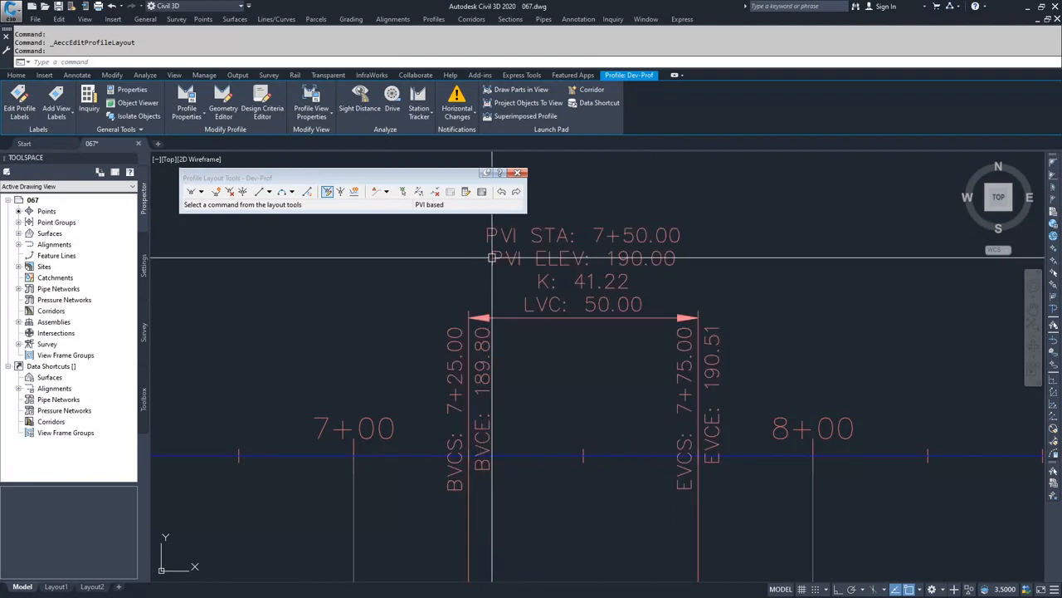
scroll(623, 259, "down", 5)
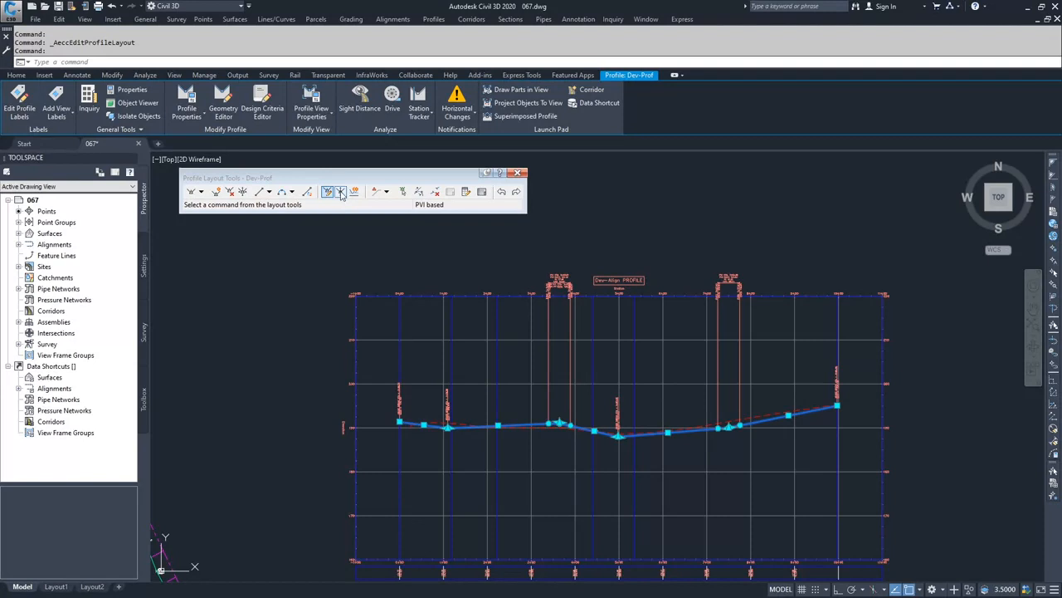
Set the profile layout editing mode to PVI based
left_click(386, 191)
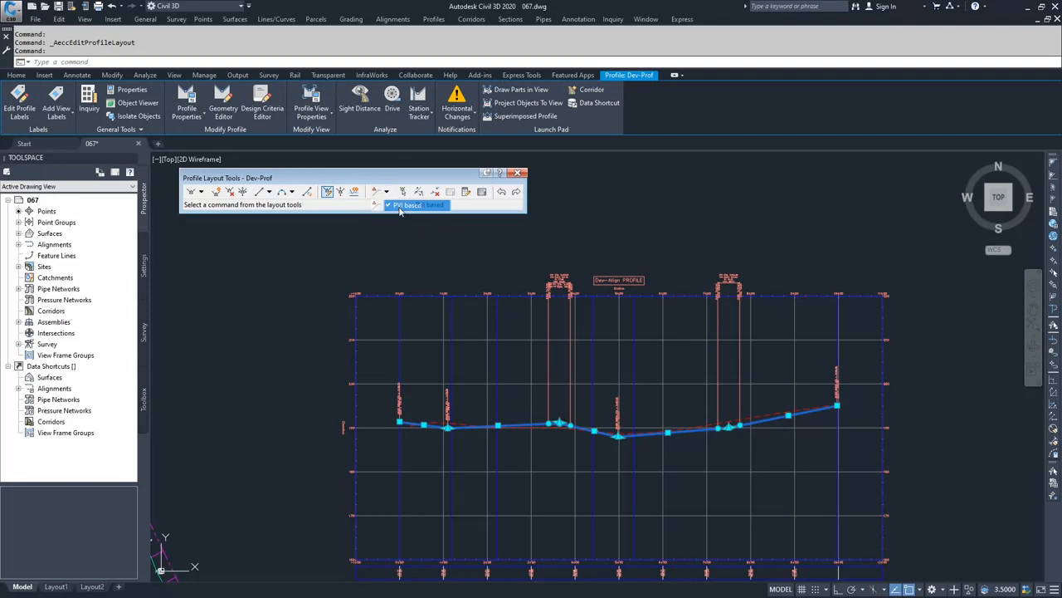
left_click(401, 207)
scroll(601, 390, "up", 4)
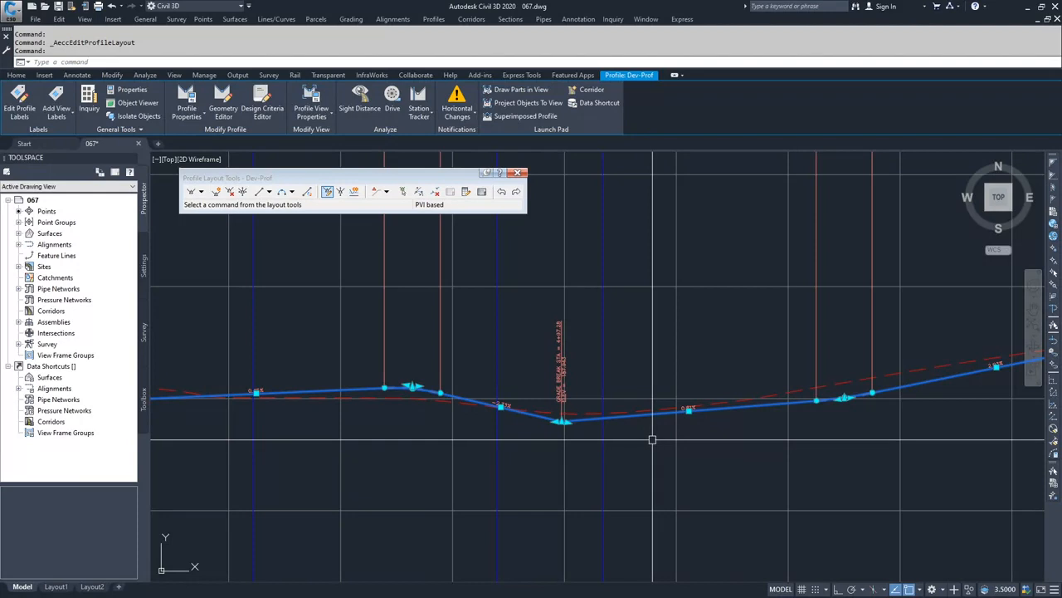
left_click(404, 193)
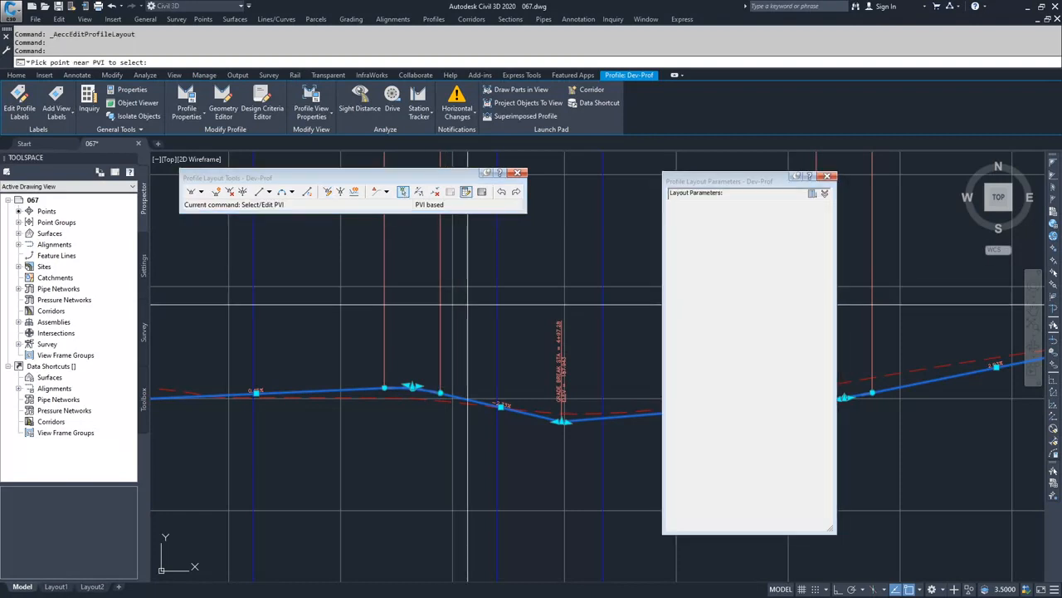
left_click_drag(705, 182, 829, 178)
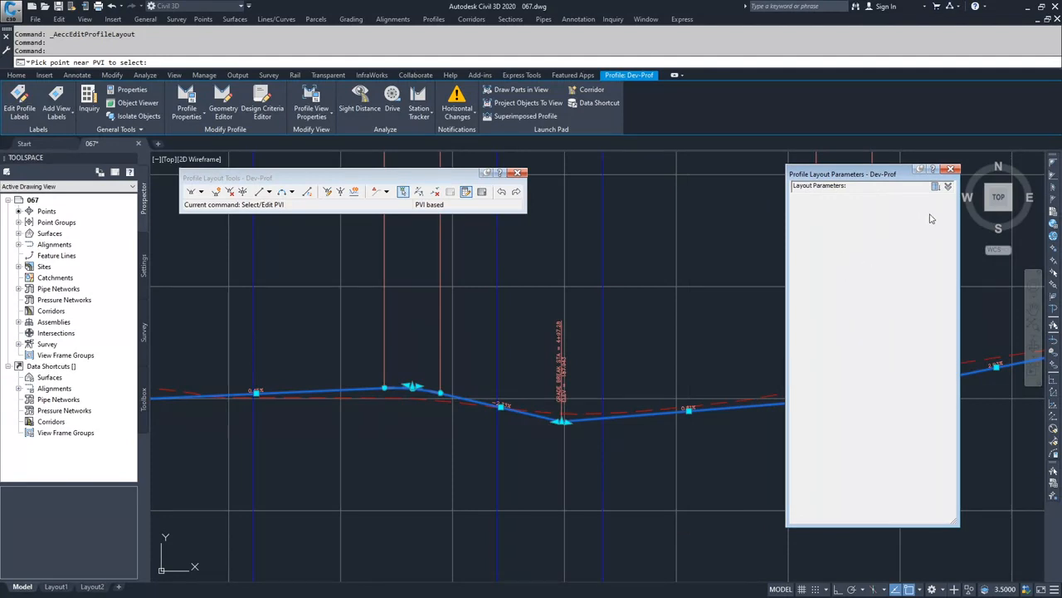
left_click(952, 170)
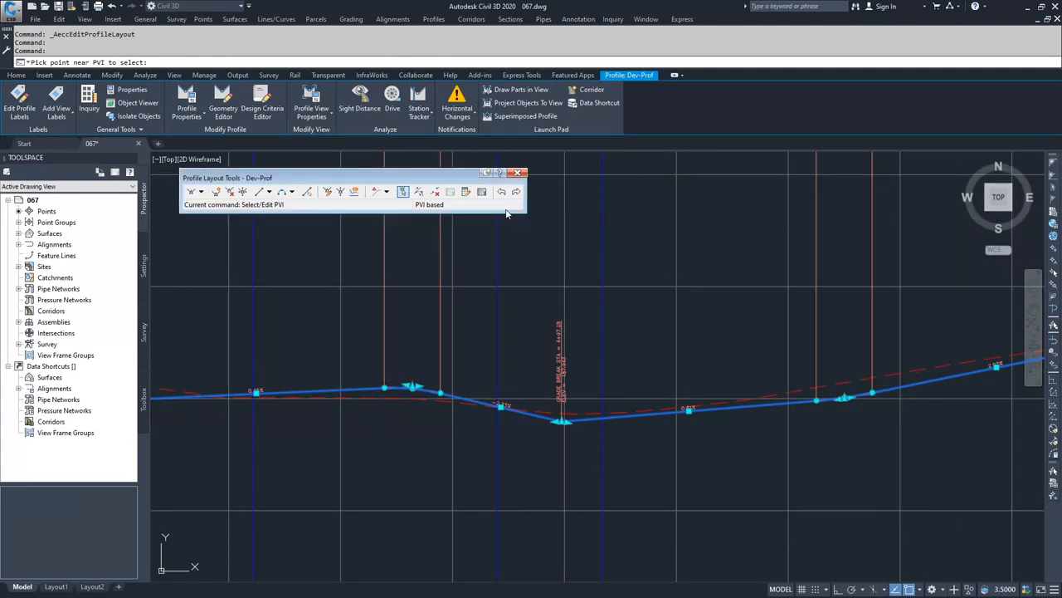
key("Escape")
key("Escape")
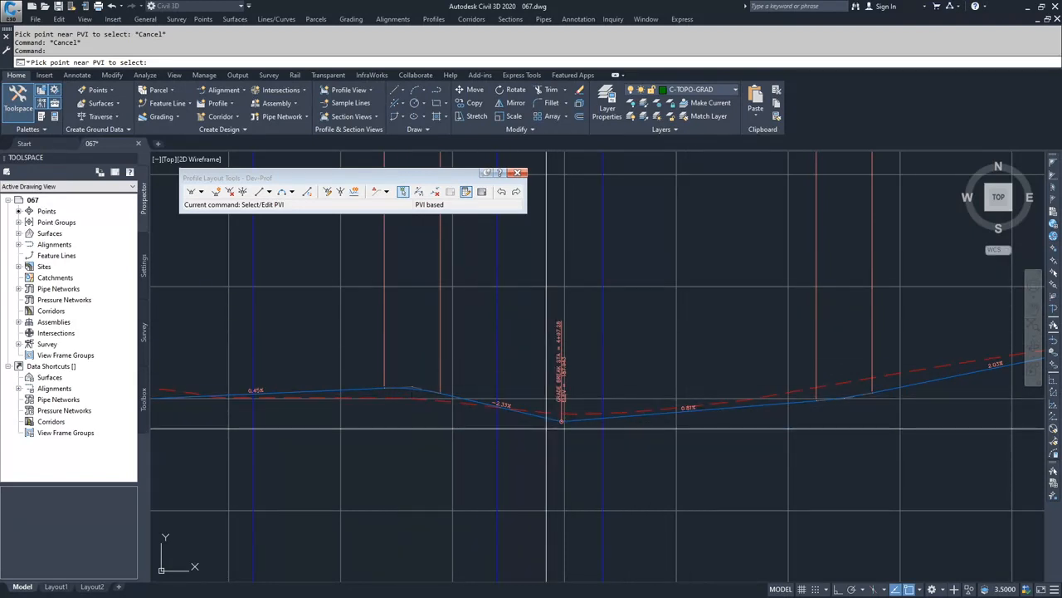
left_click(561, 420)
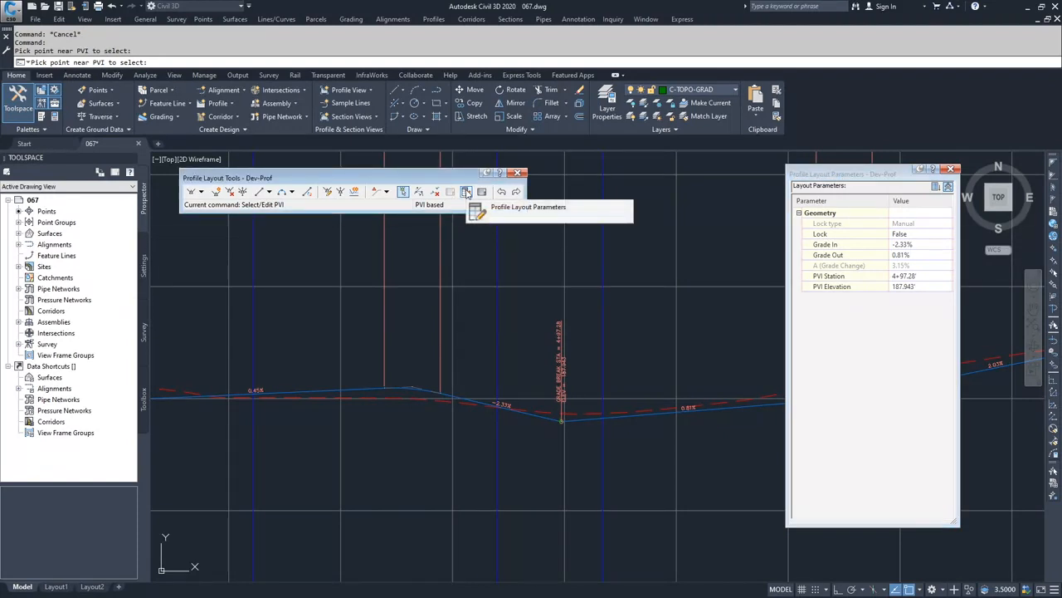
left_click(467, 192)
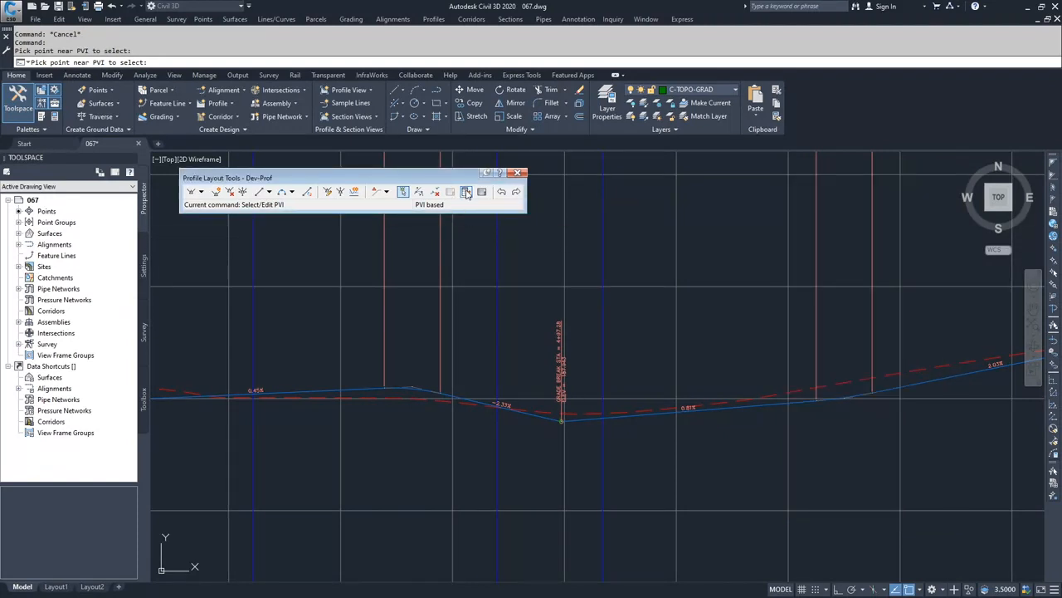
Show the layout parameters of the grade-break PVI at station 4+97.28 and set its Grade In to -1.5%
left_click(467, 193)
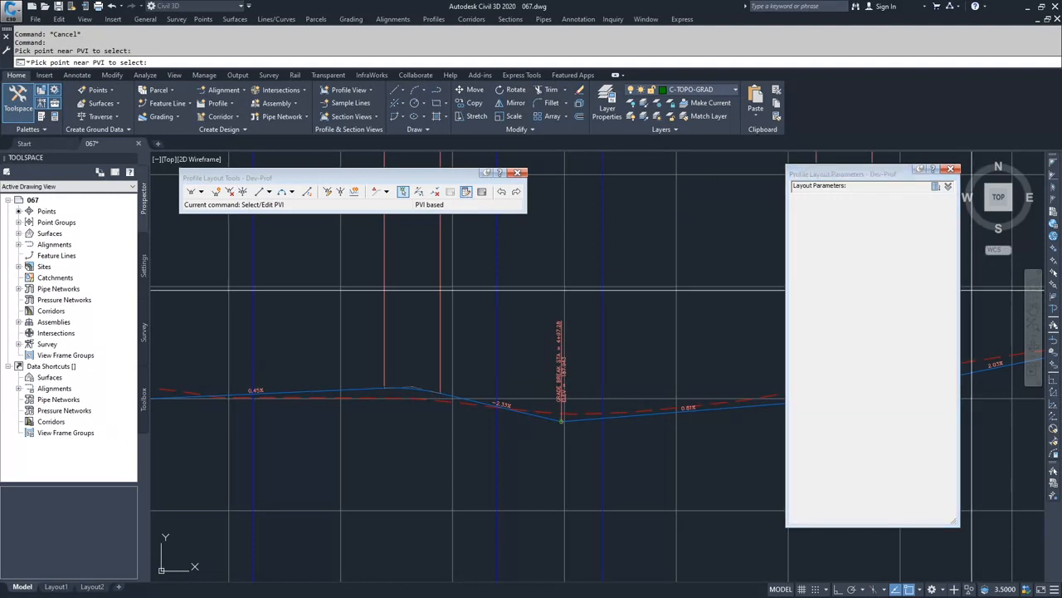
left_click(404, 193)
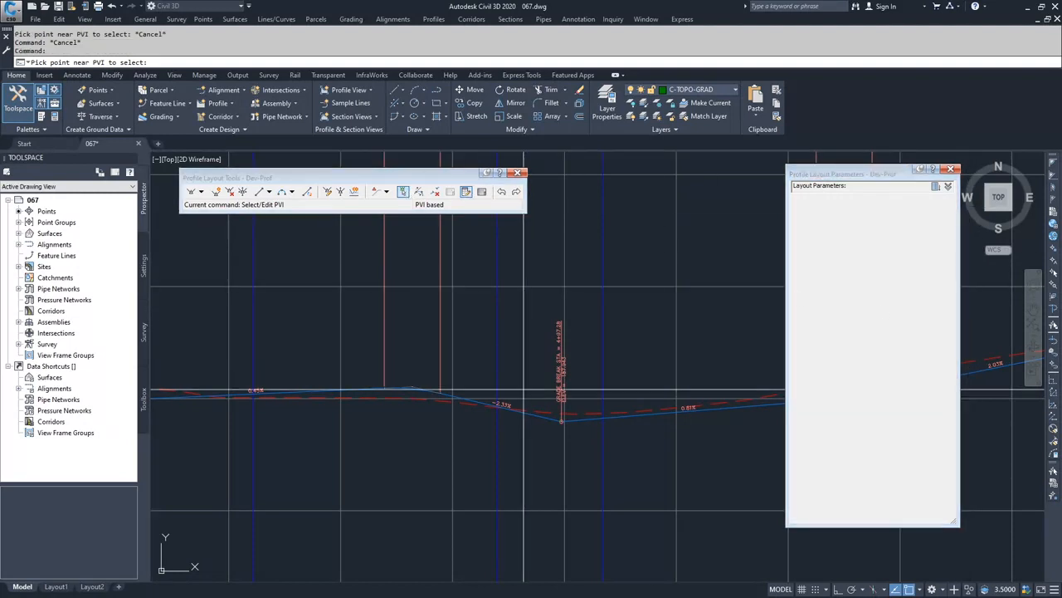
scroll(558, 428, "up", 2)
left_click(564, 416)
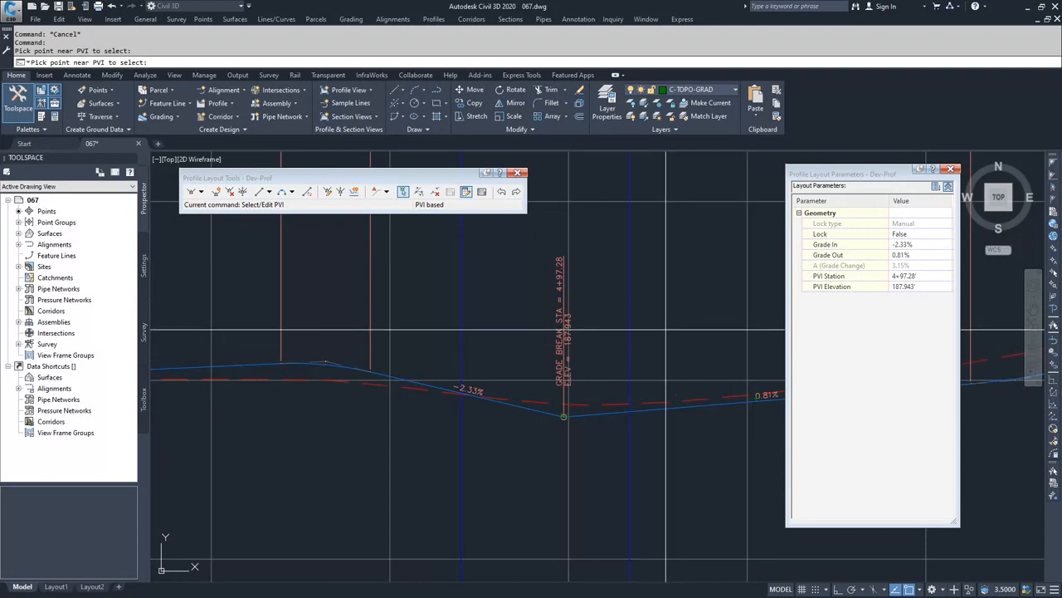
left_click(903, 244)
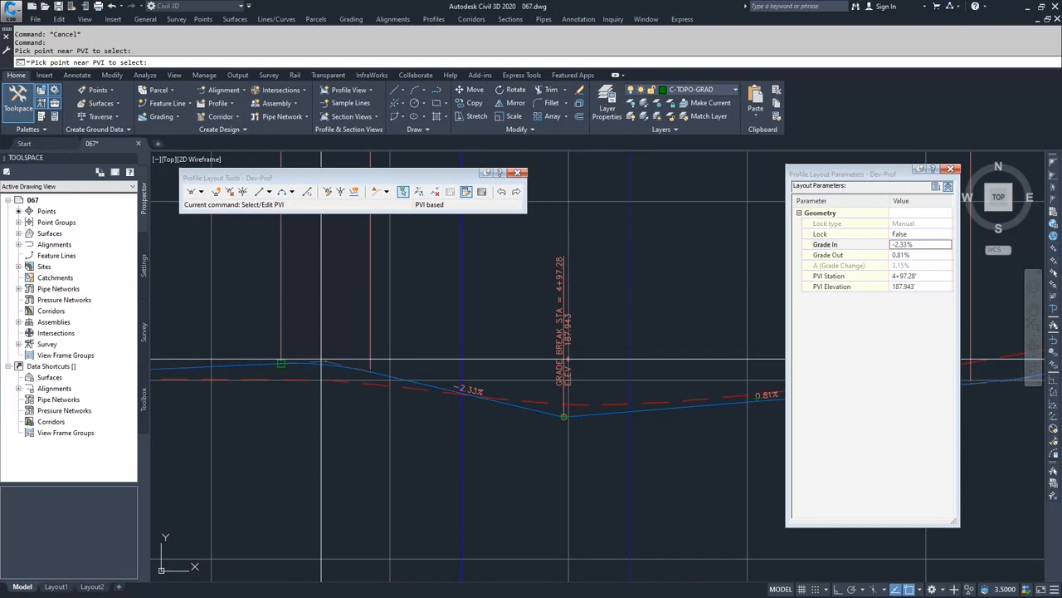
left_click(916, 244)
type("-")
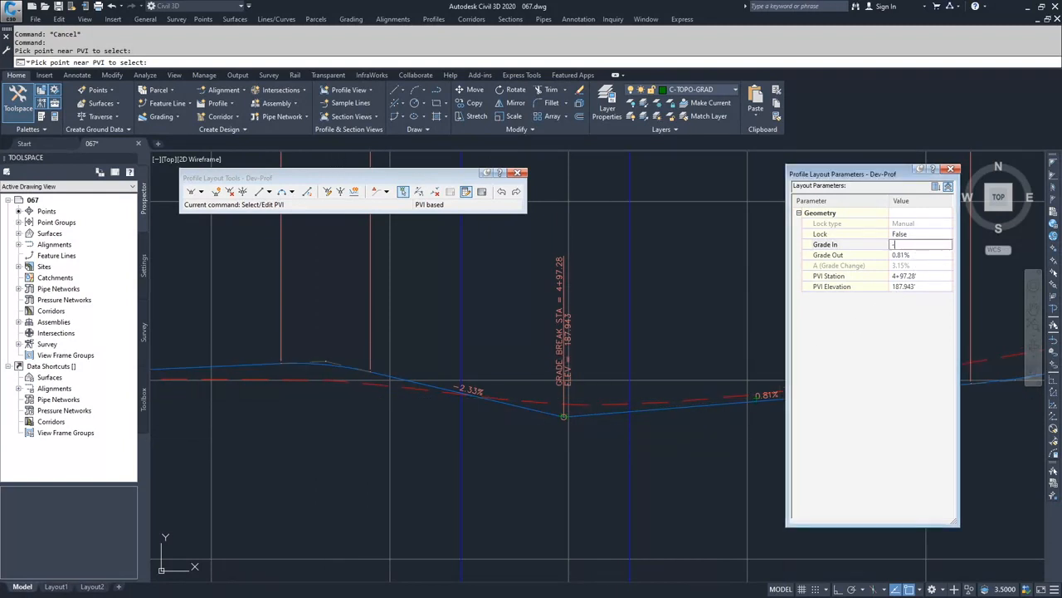
type("1.5")
key("Return")
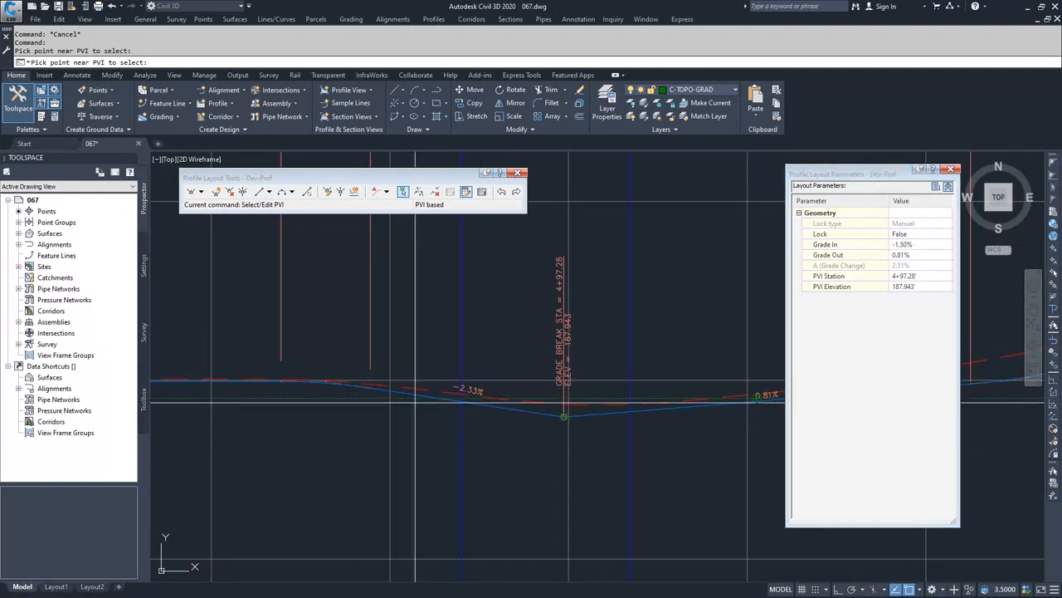
left_click(330, 445)
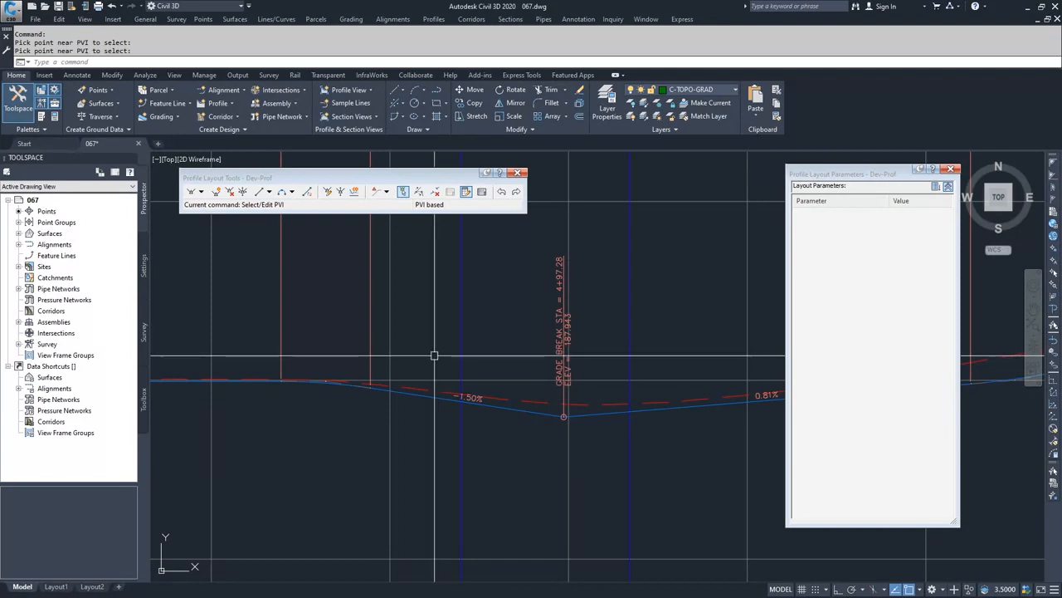
Switch to entity-based editing and set the length of the crest vertical curve near station 3+64 to 75 ft
left_click(386, 192)
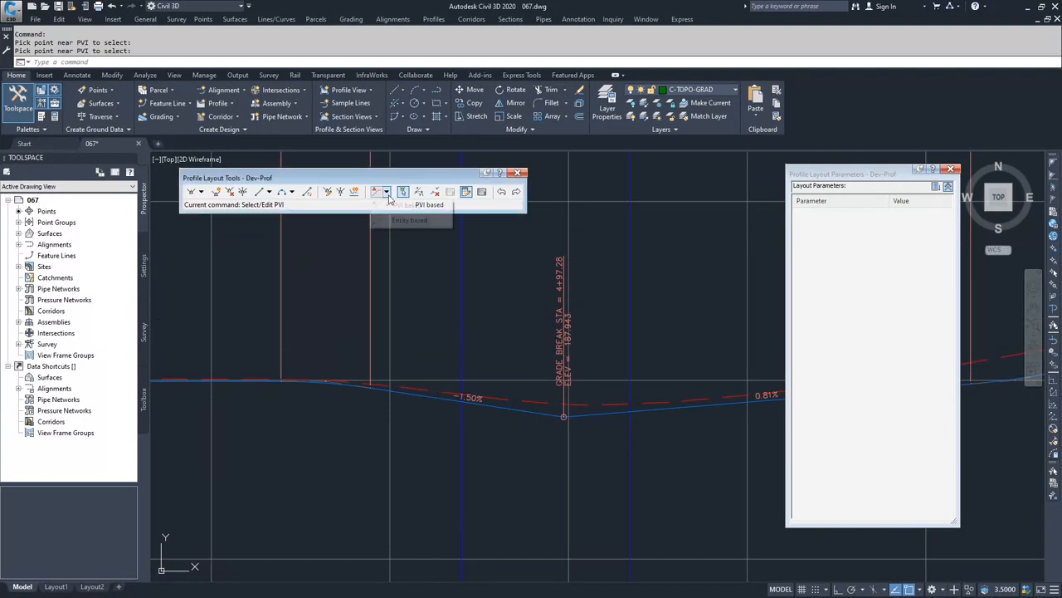
left_click(400, 220)
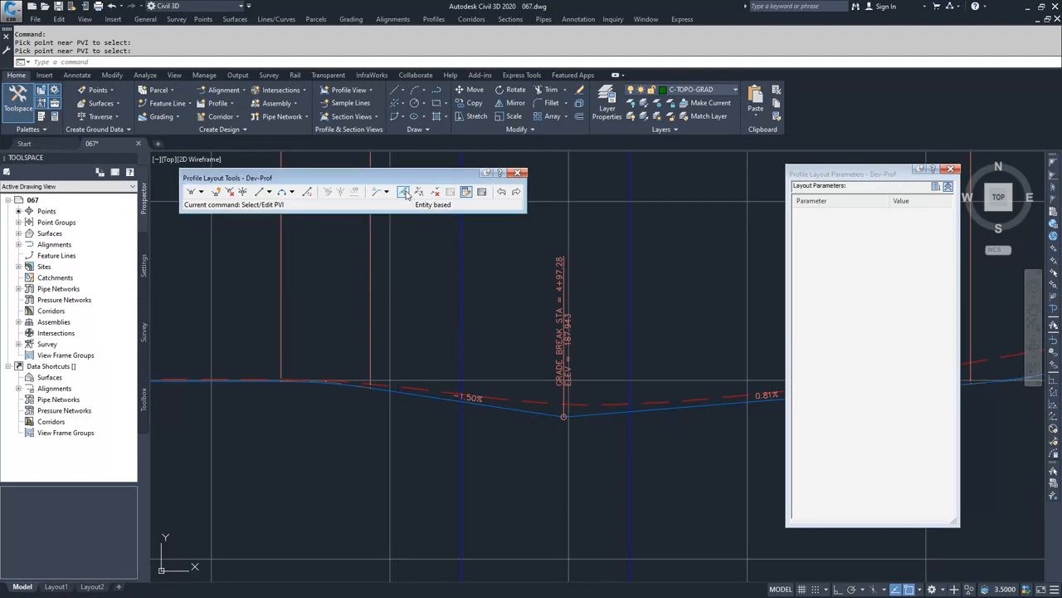
left_click(404, 192)
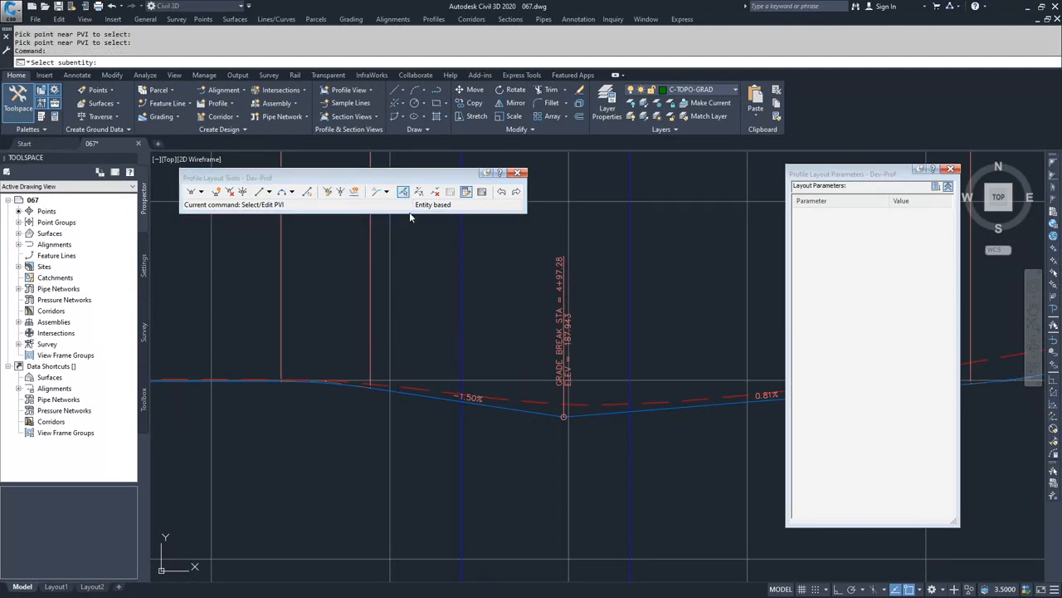
scroll(318, 388, "up", 5)
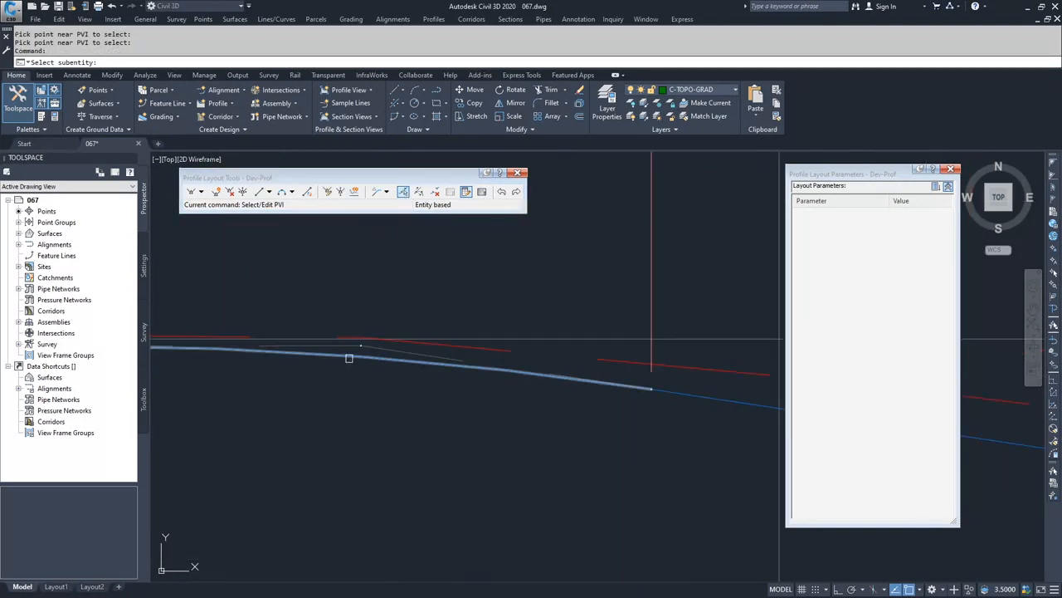
left_click(349, 357)
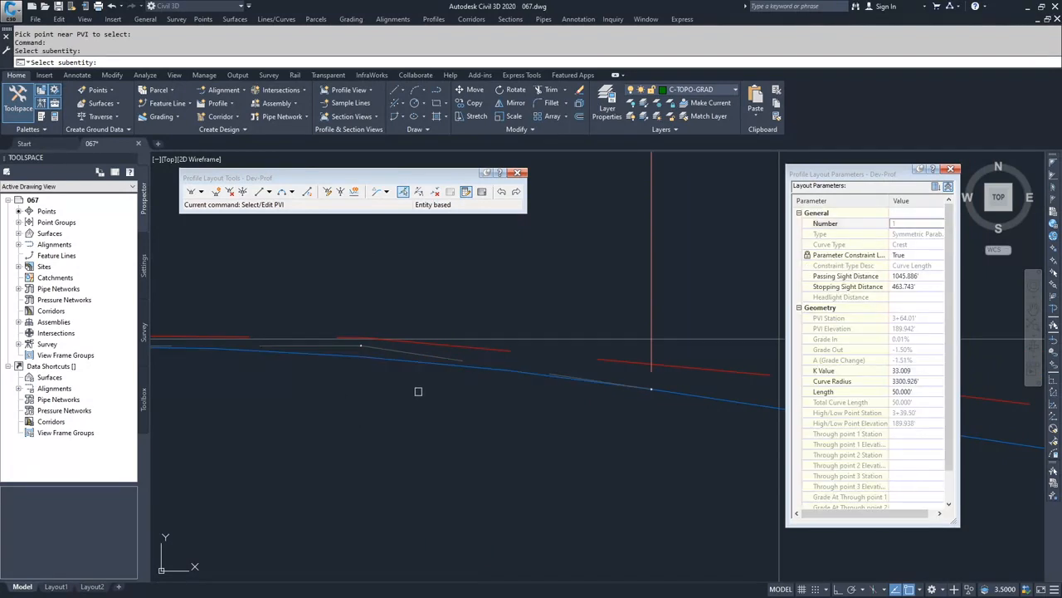
left_click(914, 392)
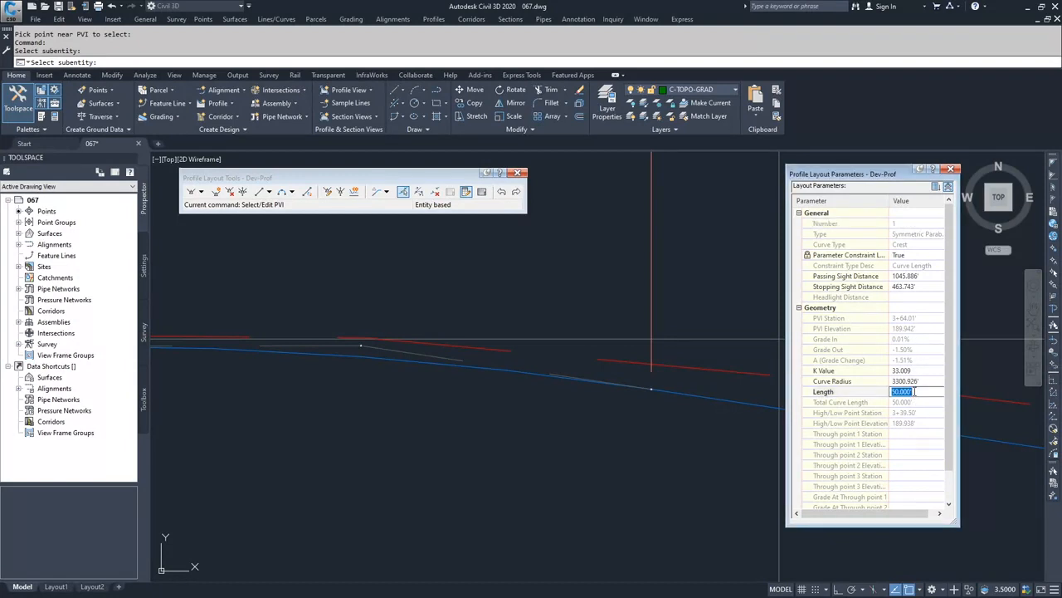
type("75")
key("Return")
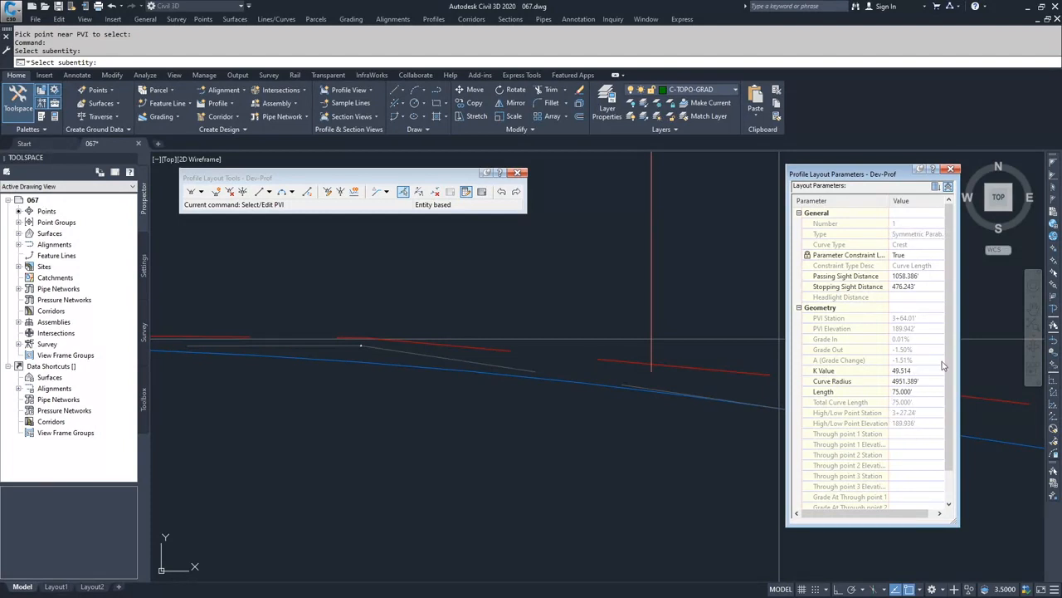
Review the crest curve's remaining layout parameters, close the parameters window and end the subentity selection
scroll(921, 332, "down", 1)
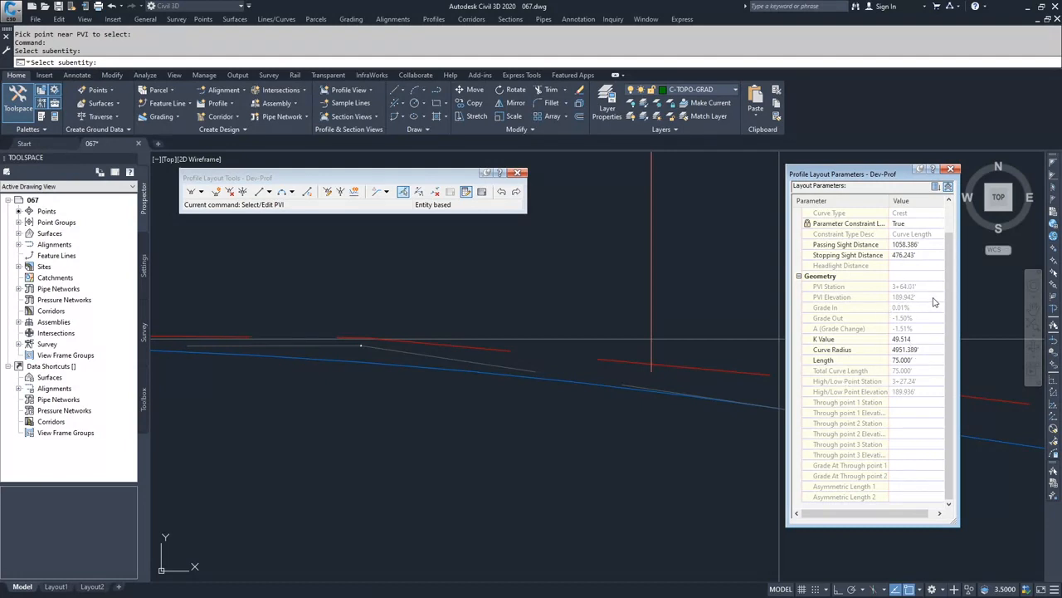
left_click_drag(948, 301, 953, 257)
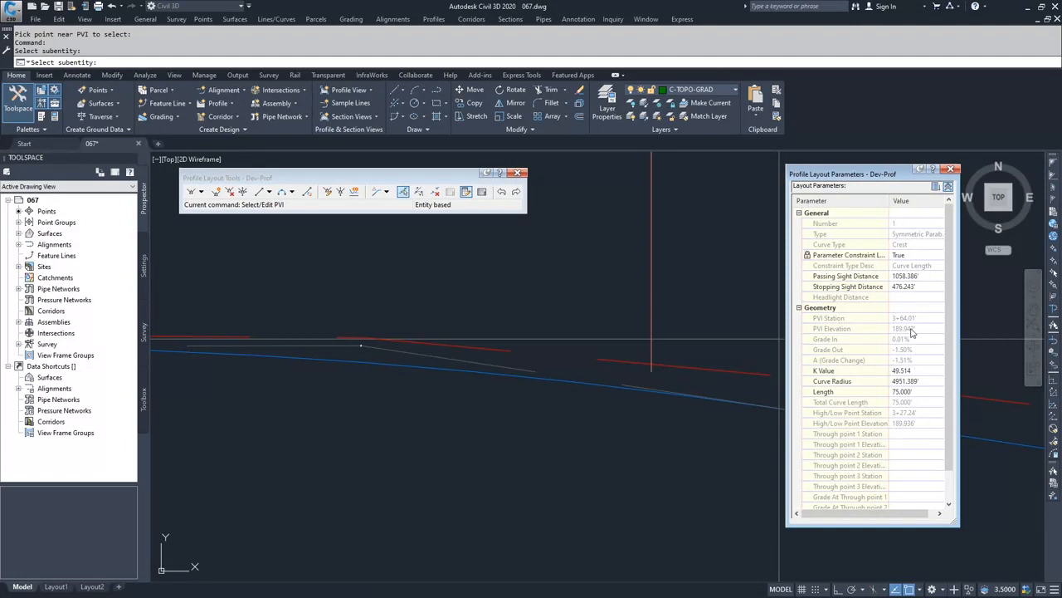
left_click(953, 169)
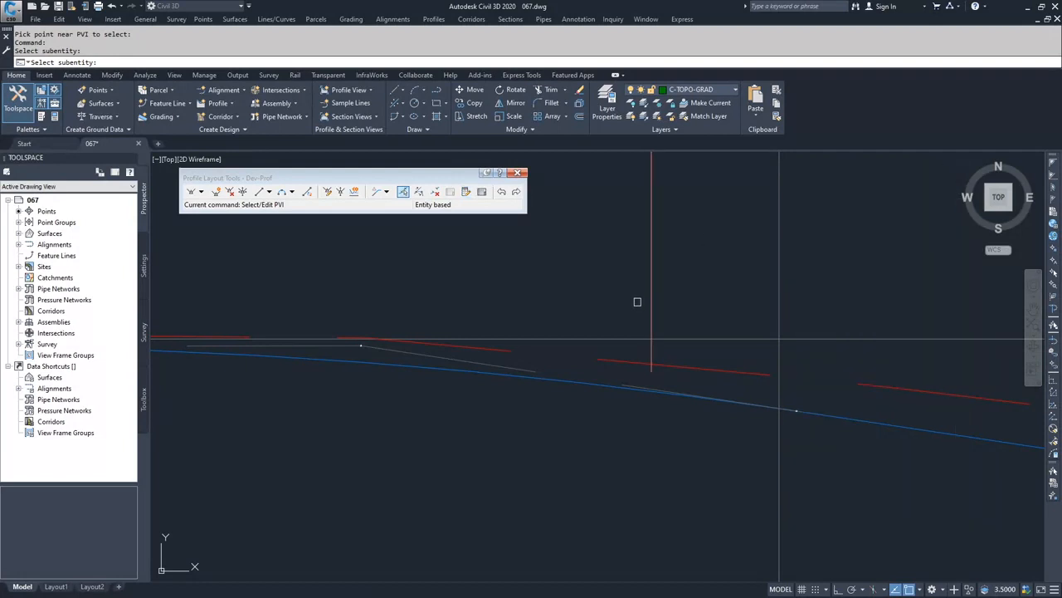
key("Escape")
scroll(630, 319, "up", 4)
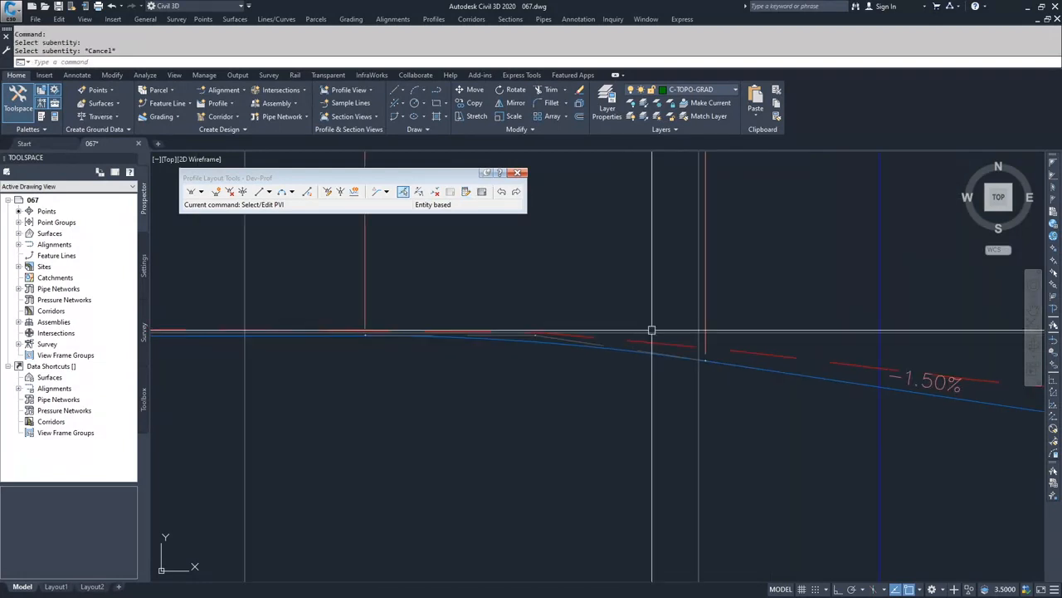
Delete the sag vertical curve near station 7+50 from the design profile with Delete Entity
scroll(652, 330, "down", 4)
scroll(496, 381, "up", 2)
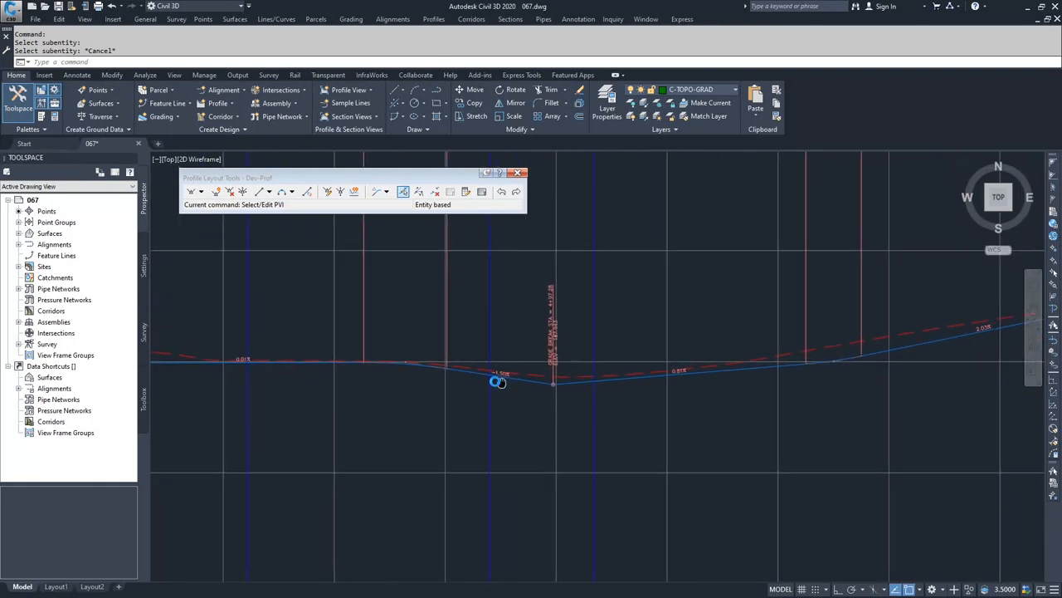
scroll(490, 379, "down", 3)
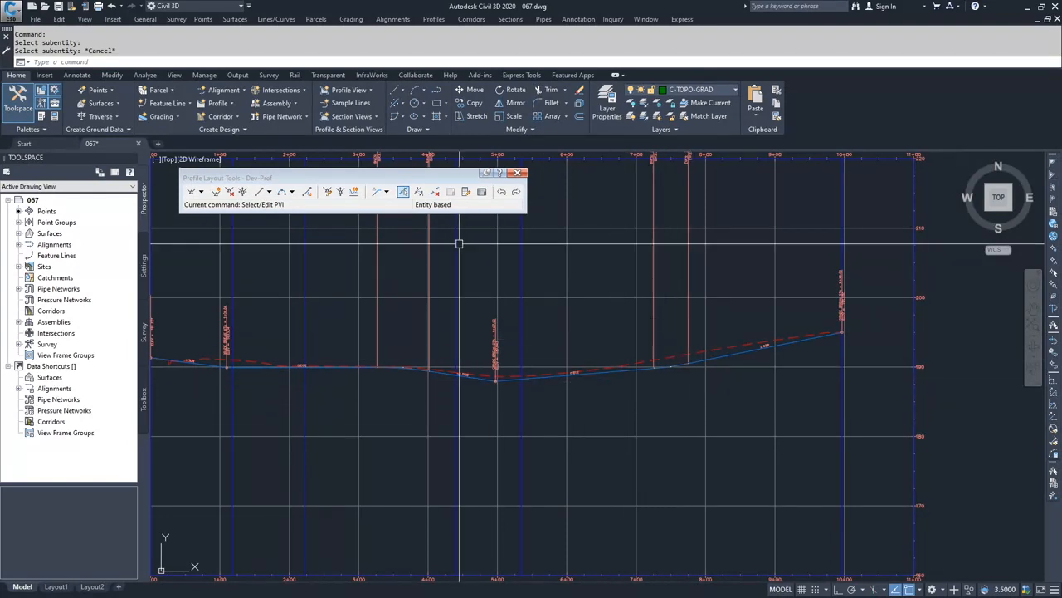
left_click(434, 193)
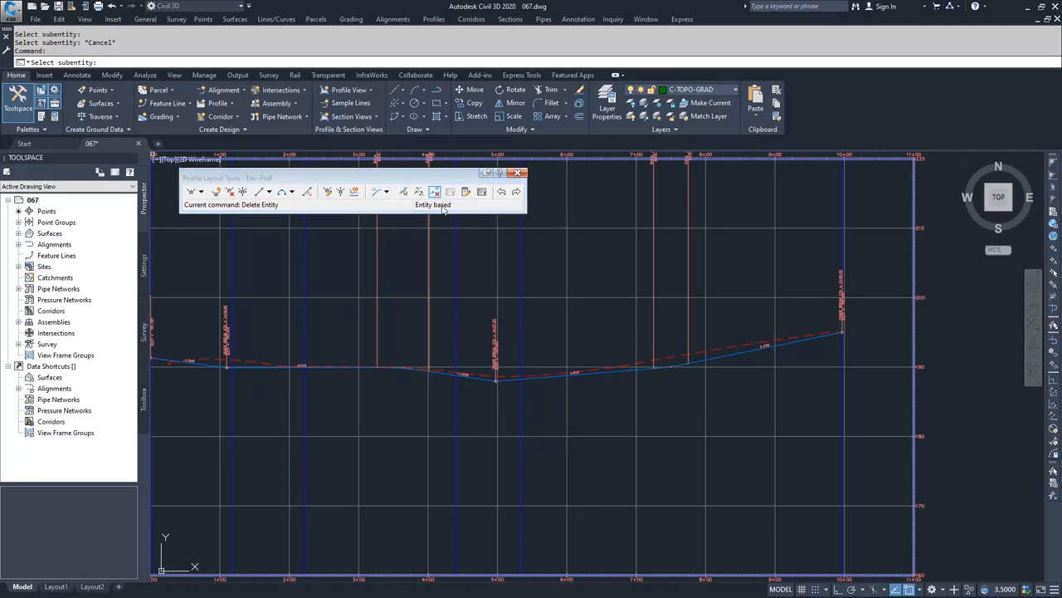
scroll(683, 366, "up", 5)
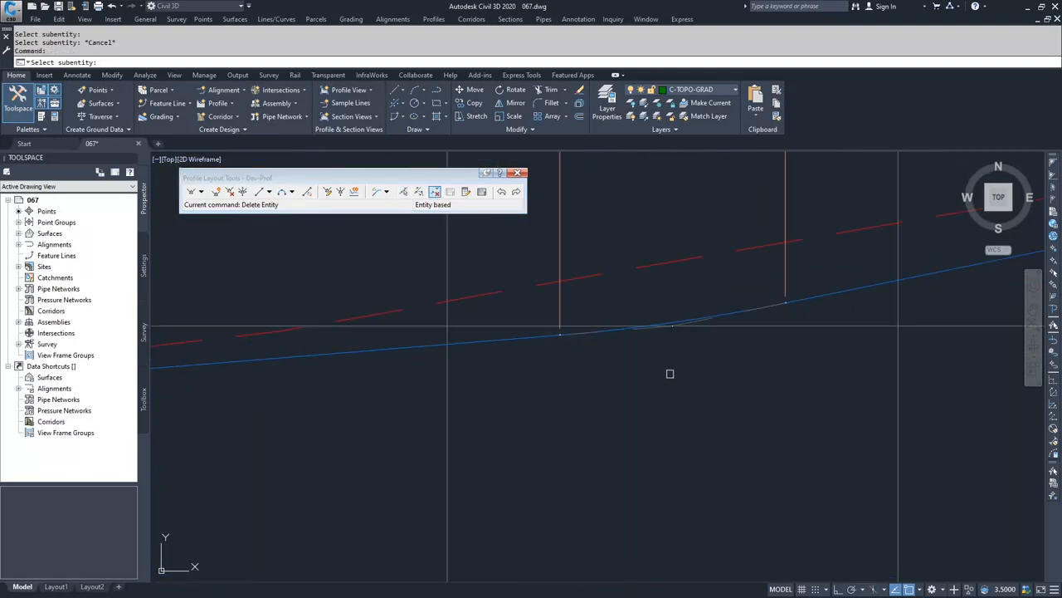
left_click(675, 320)
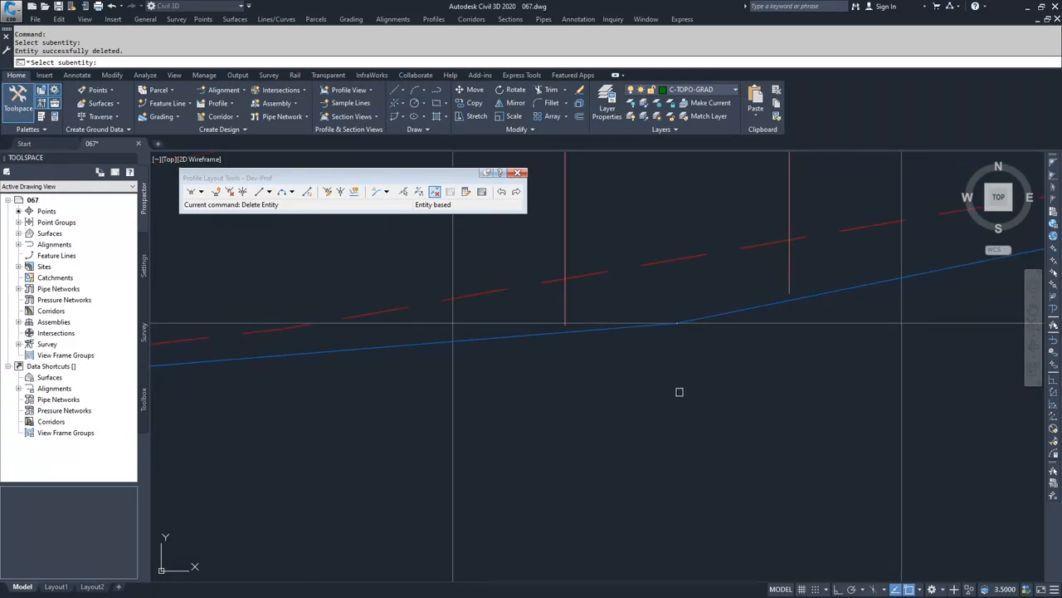
Delete the PVI near station 7+50 so a single tangent runs from the low point to the profile's end
scroll(679, 390, "down", 2)
scroll(566, 418, "down", 3)
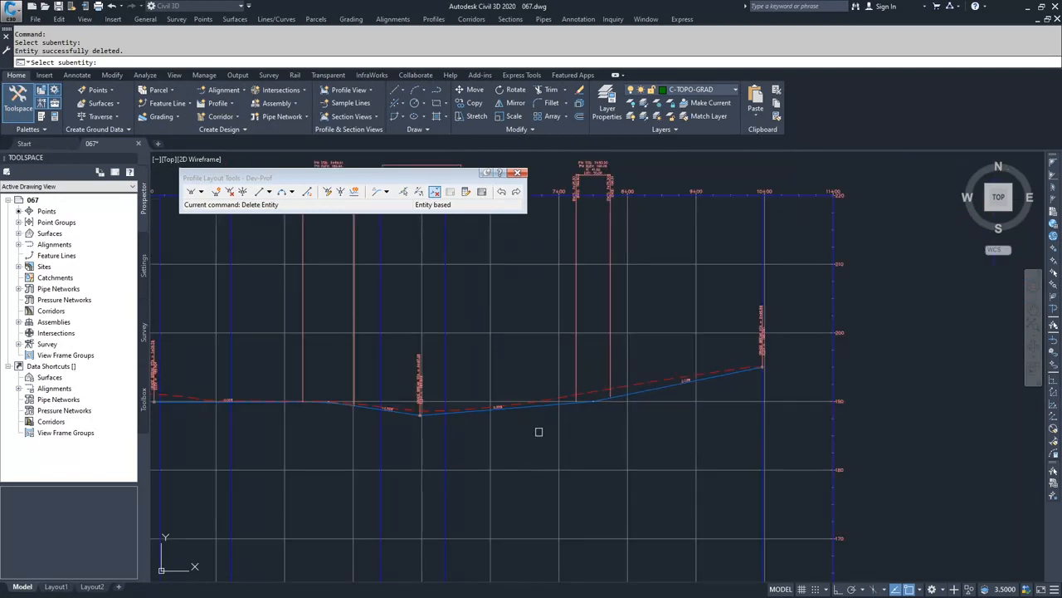
left_click(229, 193)
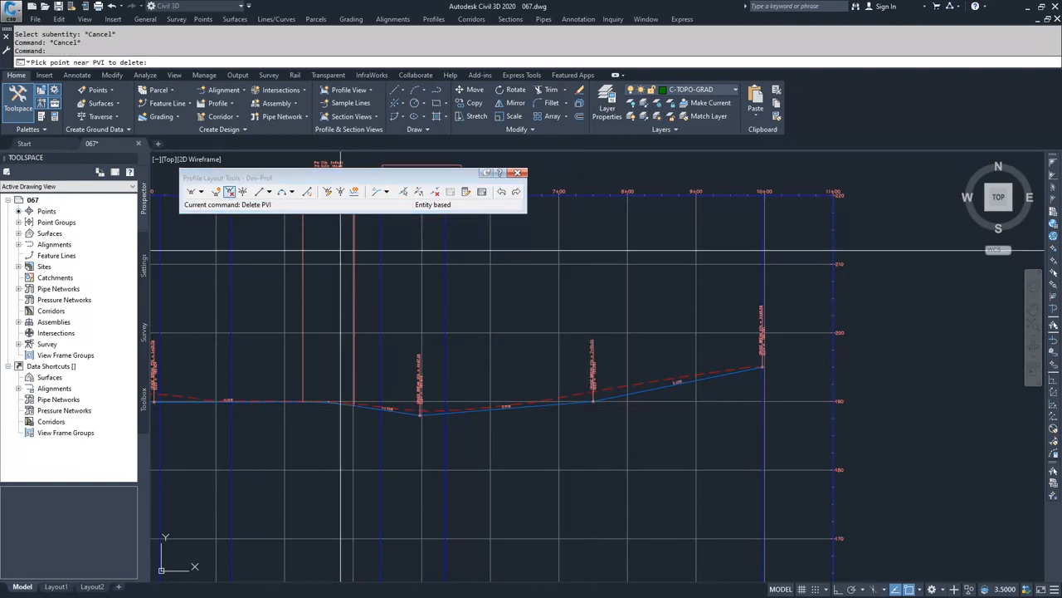
left_click(593, 410)
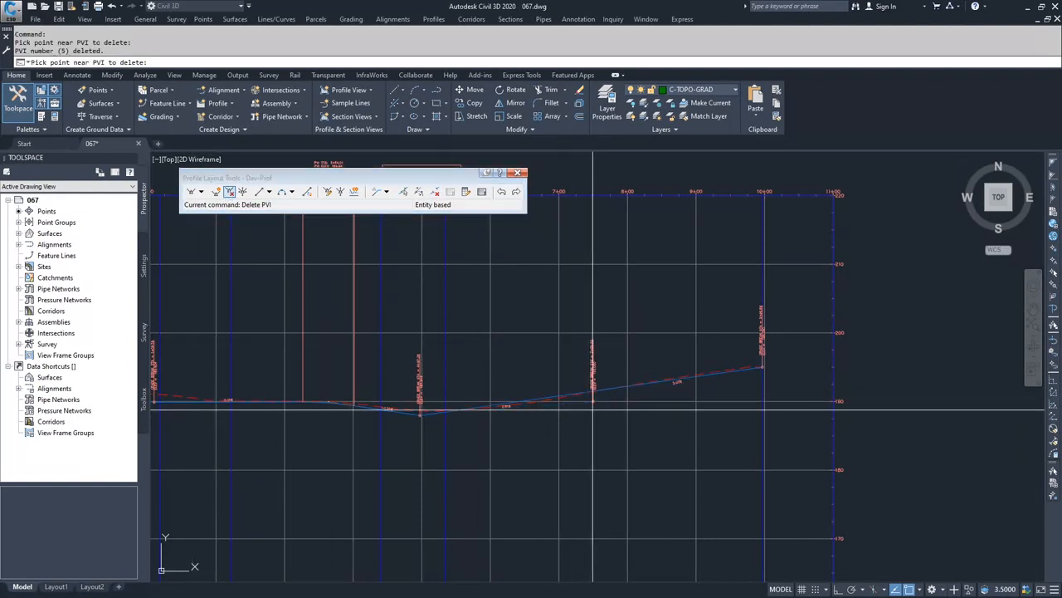